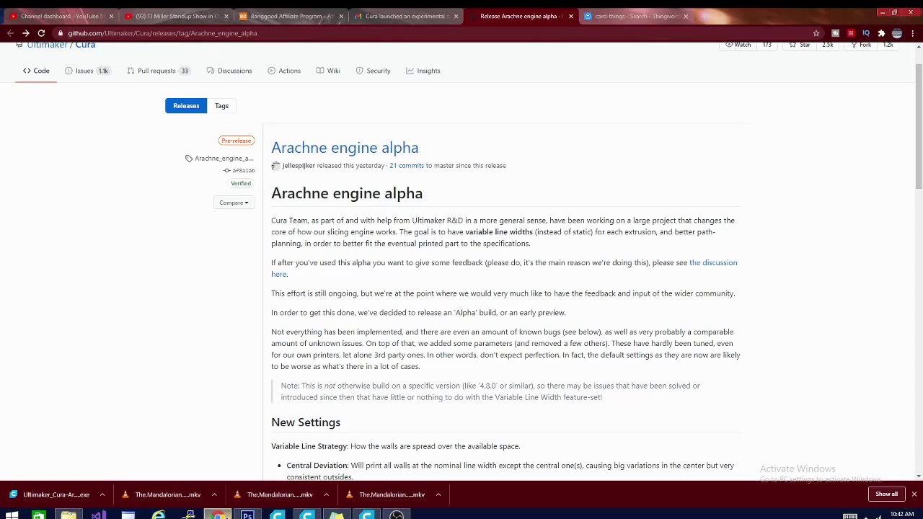
Bring the Cura 4.8 and Arachne alpha windows up side by side
{"action": "scroll", "coordinate": [555, 313], "scroll_direction": "down", "scroll_amount": 3}
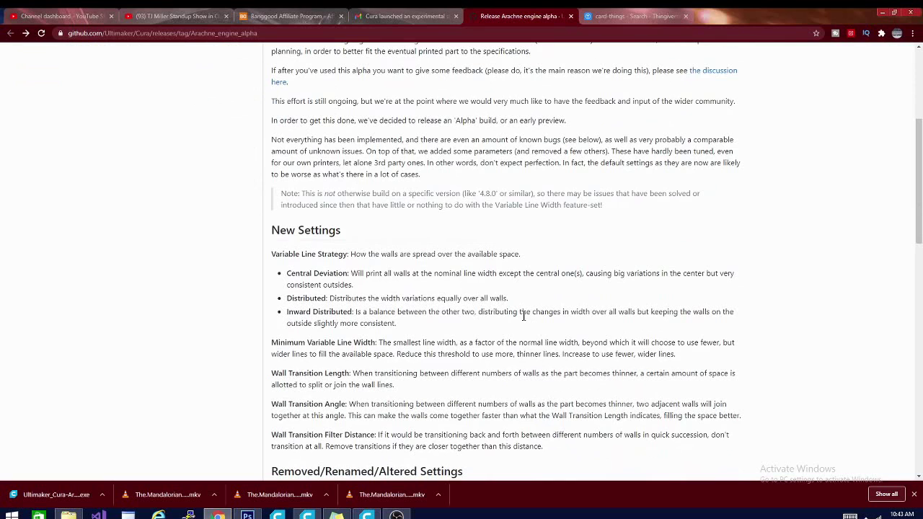
{"action": "scroll", "coordinate": [493, 315], "scroll_direction": "up", "scroll_amount": 4}
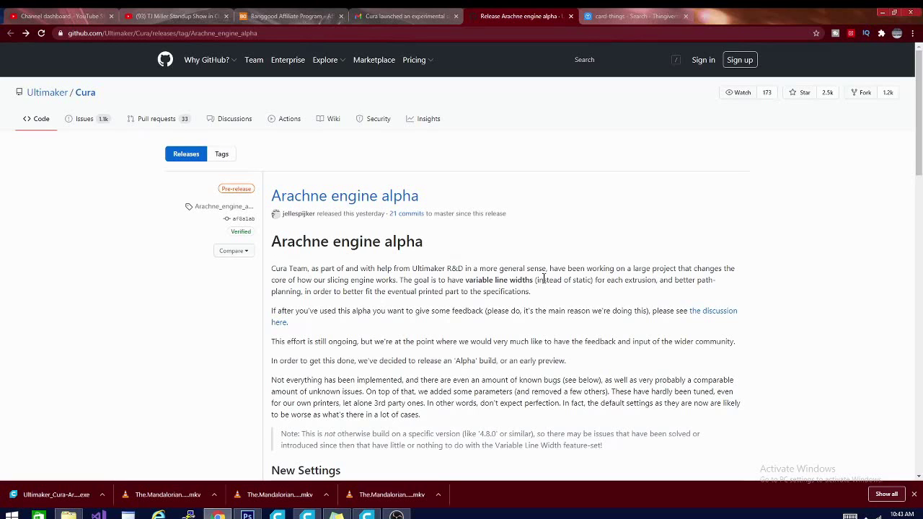
{"action": "left_click", "coordinate": [307, 515]}
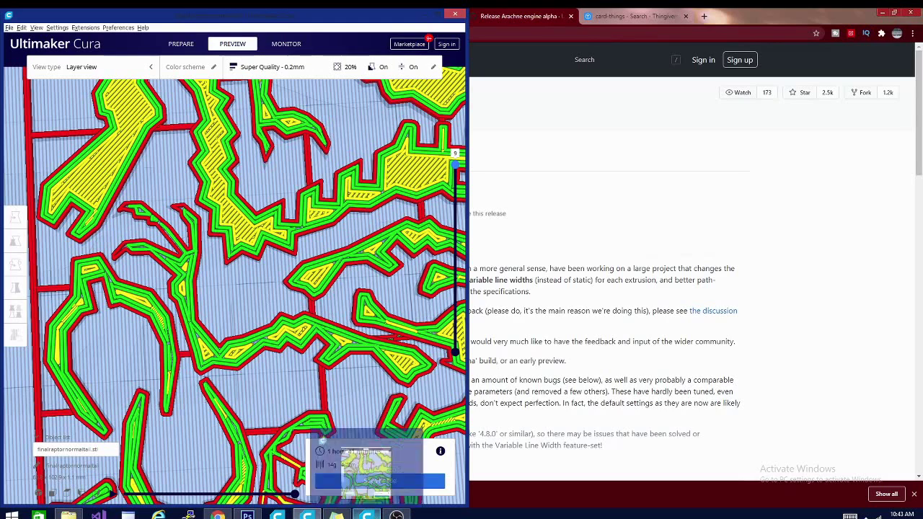
{"action": "left_click", "coordinate": [367, 515]}
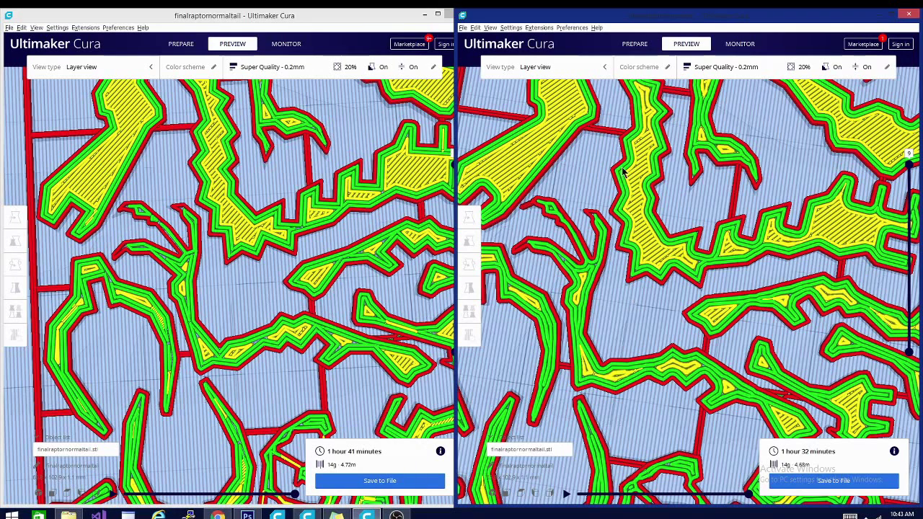
Check the Arachne build's version under Help > About, then dismiss it
{"action": "left_click", "coordinate": [598, 28]}
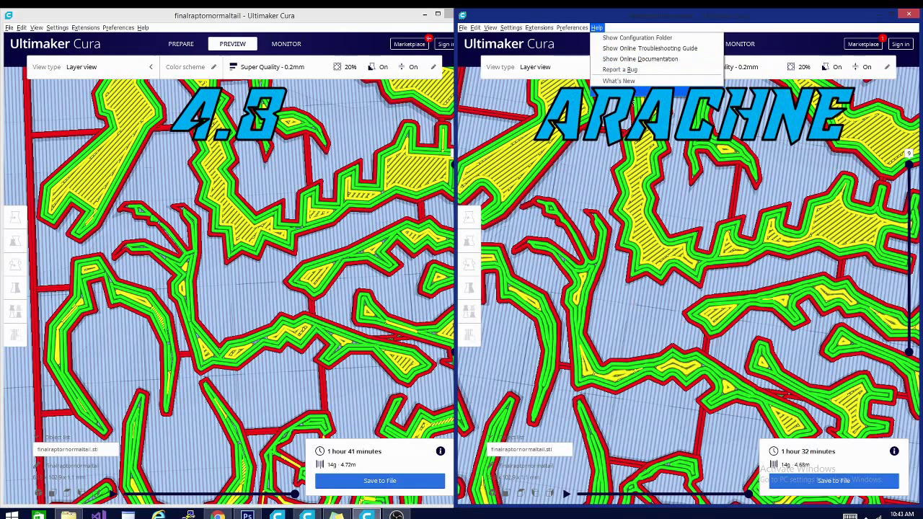
{"action": "left_click", "coordinate": [627, 91]}
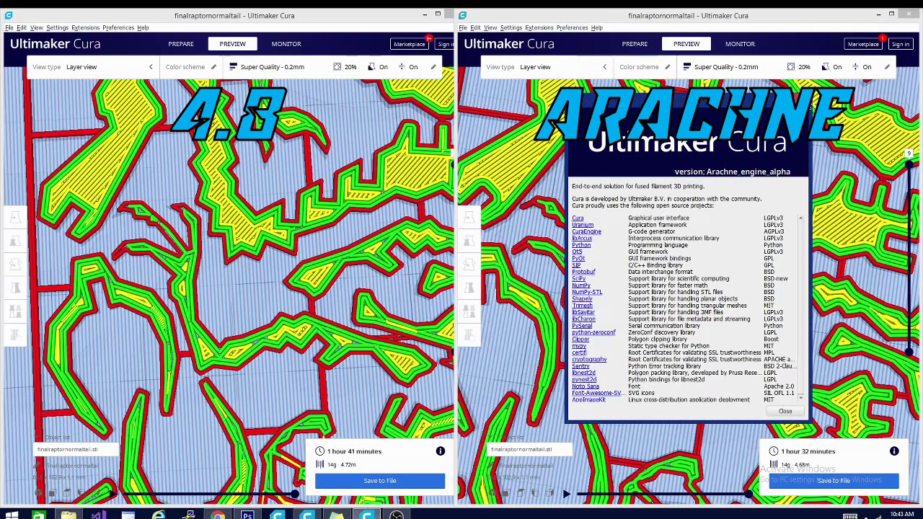
{"action": "left_click", "coordinate": [802, 100]}
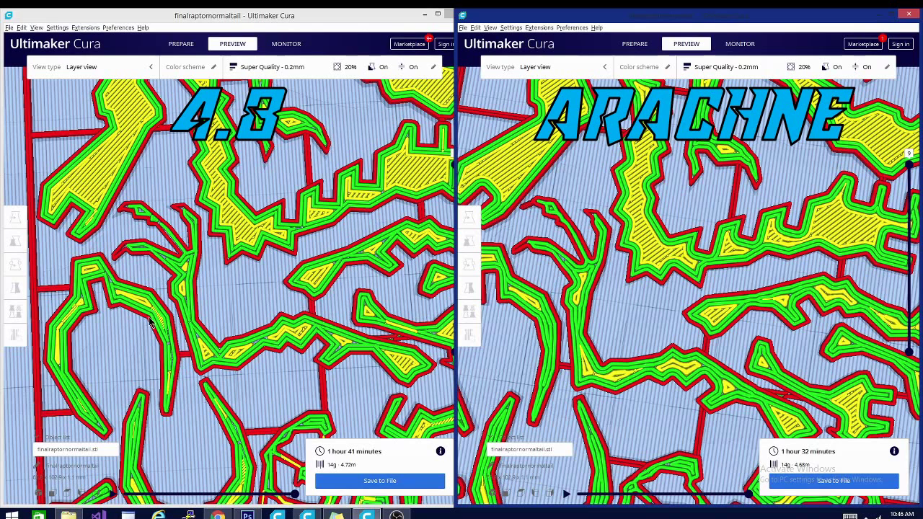
Select and then deselect the raptor card in the Arachne layer view
{"action": "left_click", "coordinate": [543, 317]}
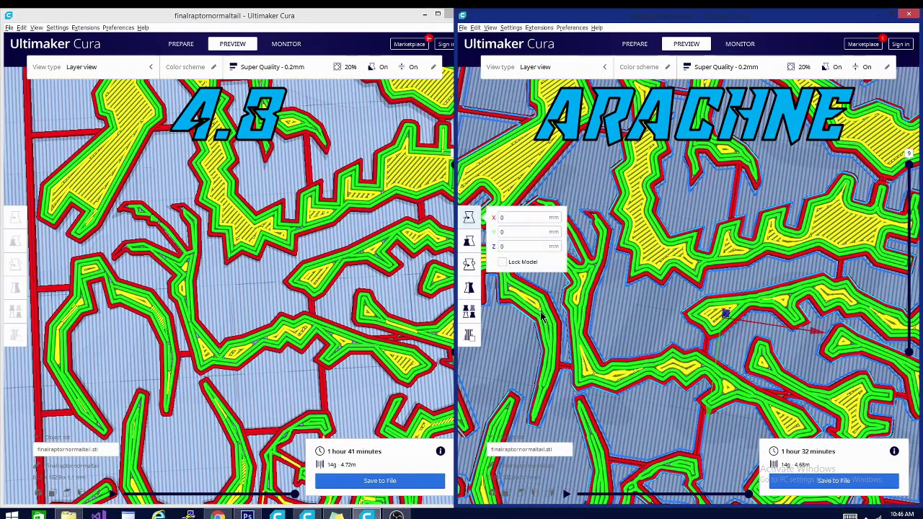
{"action": "left_click", "coordinate": [543, 324]}
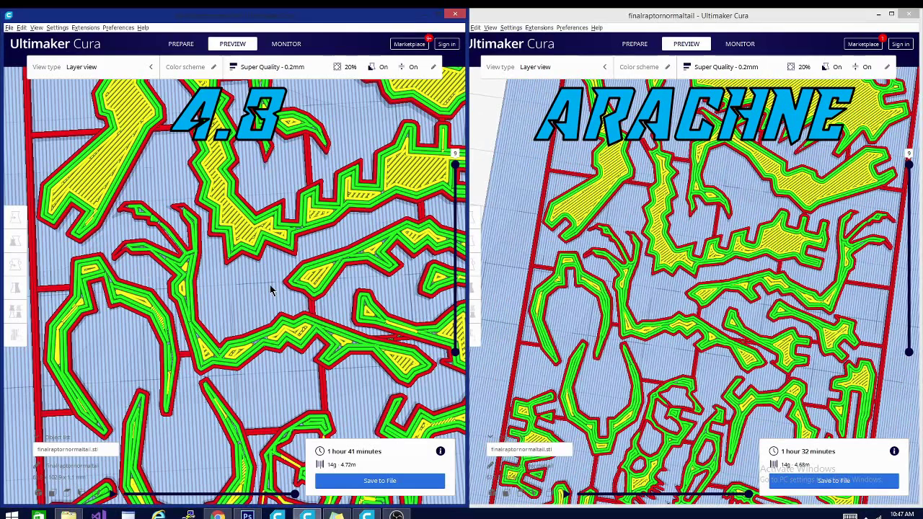
{"action": "left_click", "coordinate": [305, 256]}
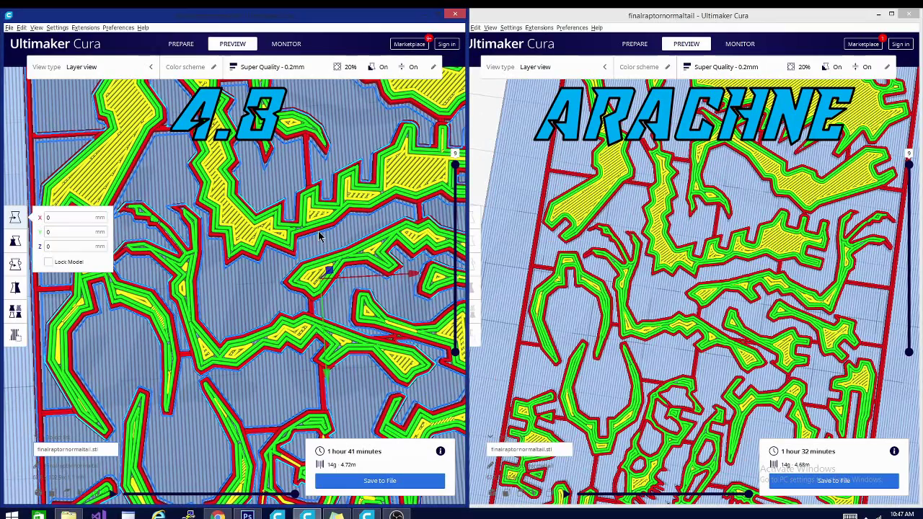
{"action": "left_click", "coordinate": [243, 279]}
{"action": "key", "text": "Up"}
{"action": "key", "text": "Up"}
{"action": "key", "text": "Up"}
{"action": "key", "text": "Up"}
{"action": "key", "text": "Up"}
{"action": "key", "text": "Up"}
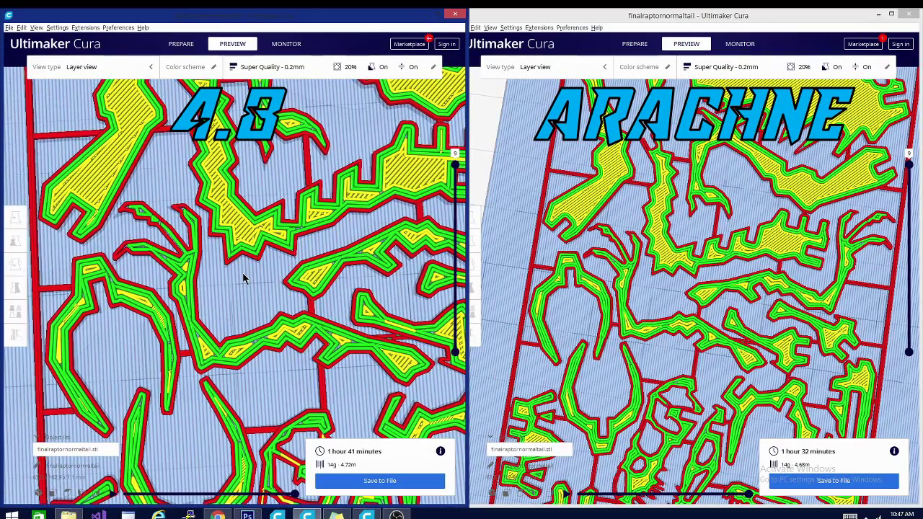
{"action": "key", "text": "Left"}
{"action": "key", "text": "Left"}
{"action": "key", "text": "Left"}
{"action": "key", "text": "Left"}
{"action": "key", "text": "Left"}
{"action": "key", "text": "Left"}
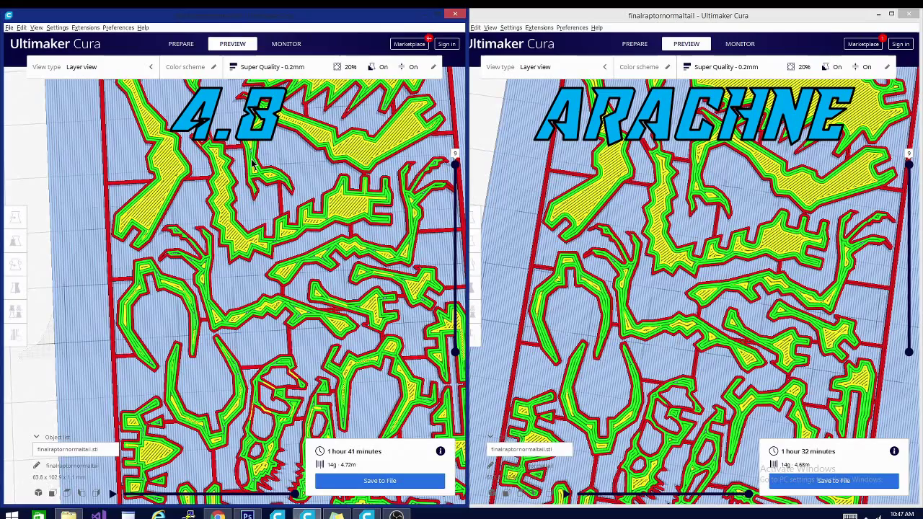
{"action": "scroll", "coordinate": [254, 155], "scroll_direction": "up", "scroll_amount": 2}
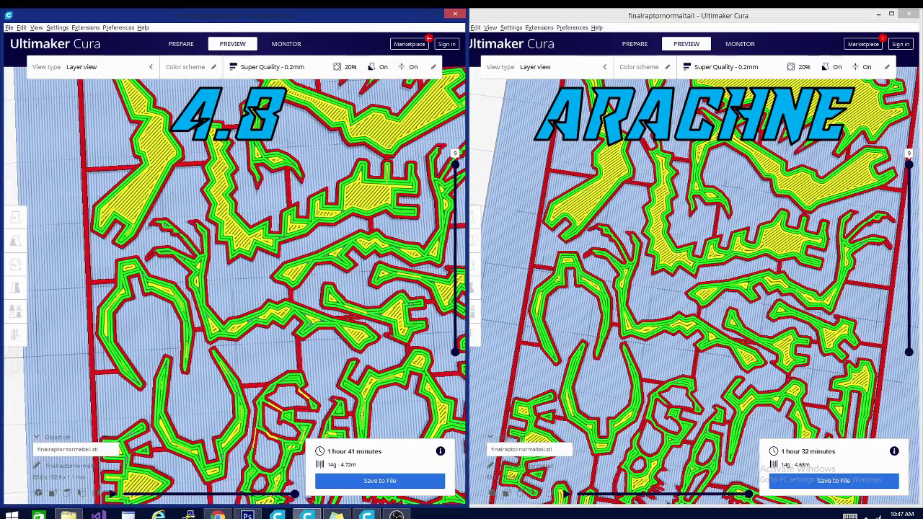
{"action": "scroll", "coordinate": [277, 191], "scroll_direction": "down", "scroll_amount": 3}
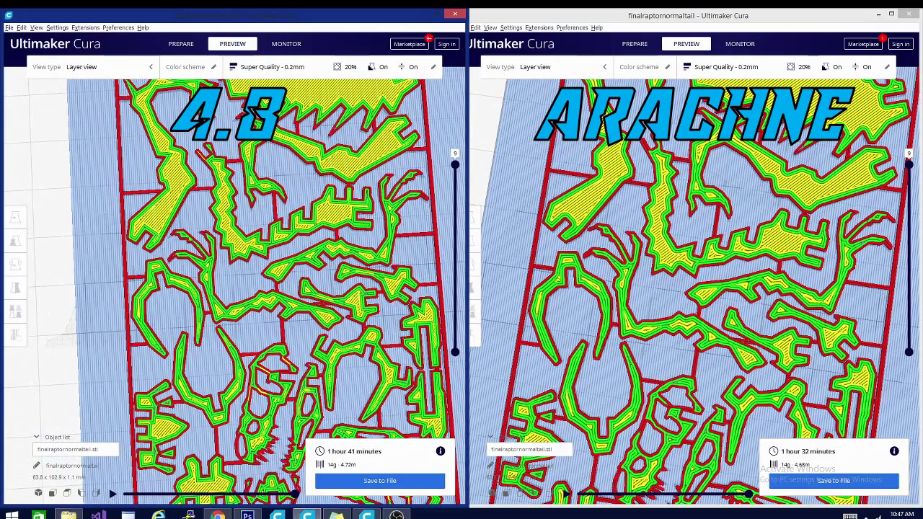
{"action": "scroll", "coordinate": [263, 189], "scroll_direction": "up", "scroll_amount": 2}
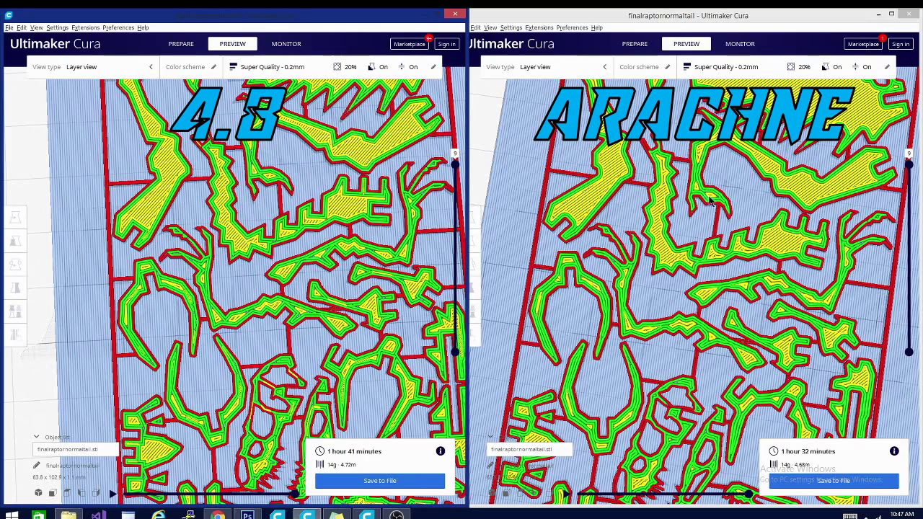
{"action": "scroll", "coordinate": [289, 249], "scroll_direction": "down", "scroll_amount": 5}
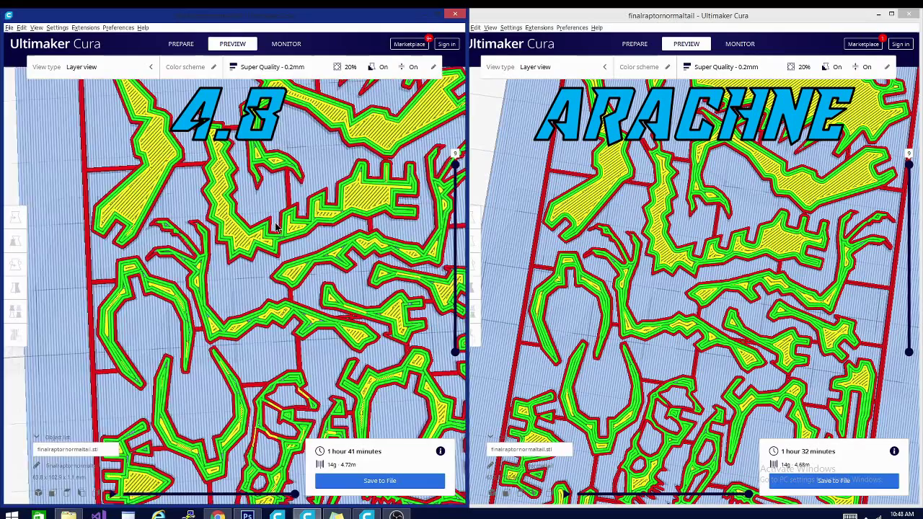
{"action": "scroll", "coordinate": [276, 226], "scroll_direction": "up", "scroll_amount": 2}
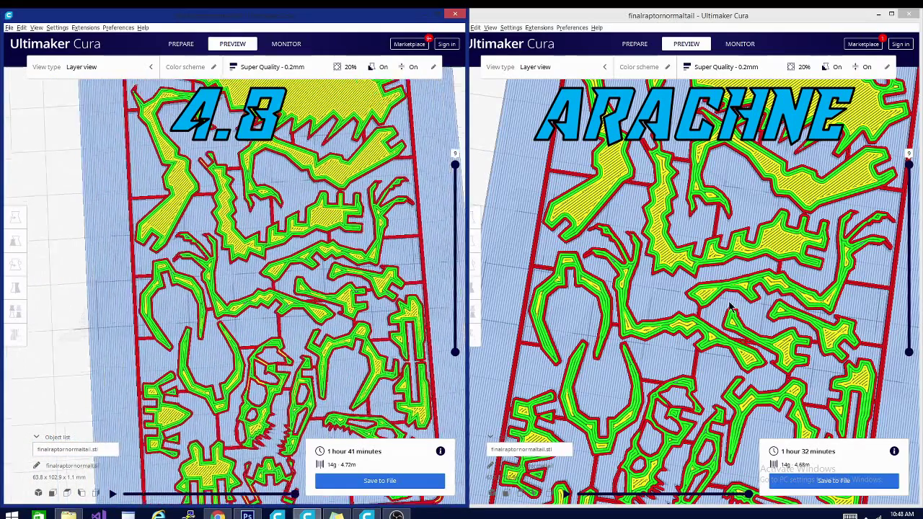
{"action": "scroll", "coordinate": [294, 397], "scroll_direction": "up", "scroll_amount": 4}
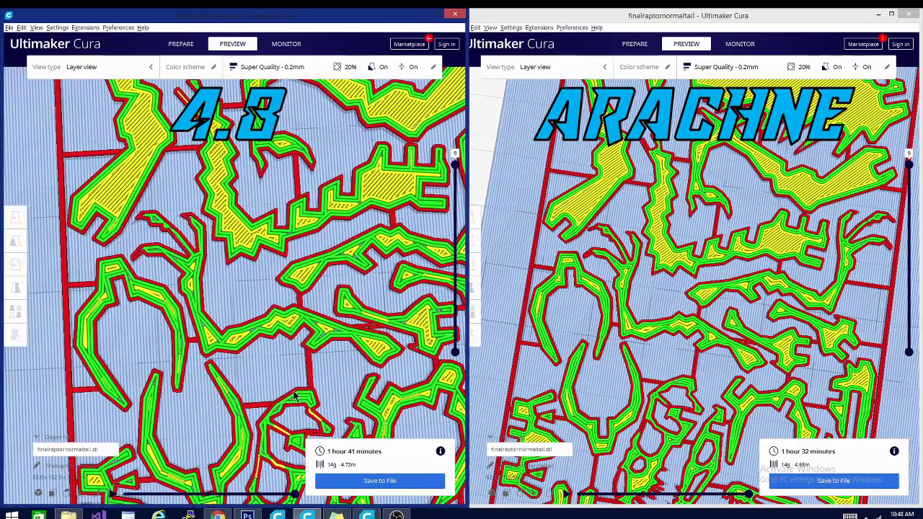
Pan the 4.8 view and zoom the Arachne view onto the raptor skull pieces
{"action": "middle_click_drag", "start_coordinate": [273, 373], "coordinate": [273, 292]}
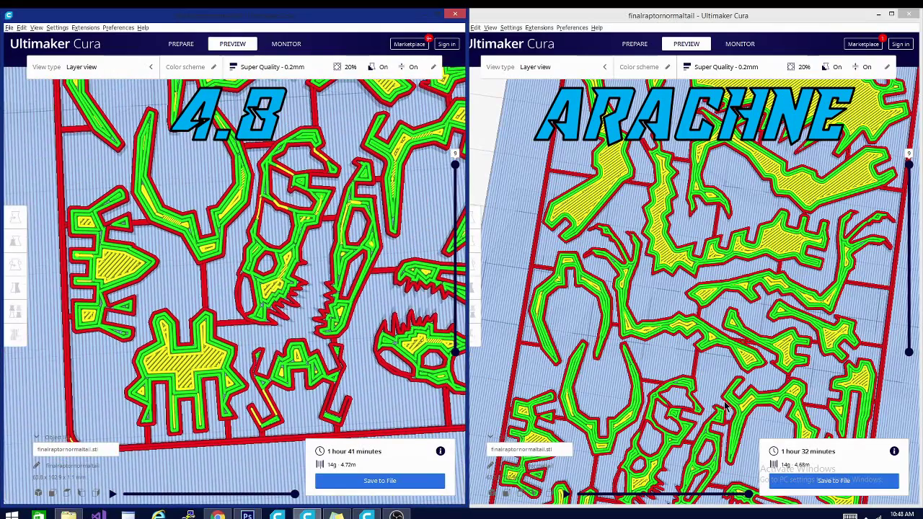
{"action": "left_click", "coordinate": [717, 375]}
{"action": "scroll", "coordinate": [710, 342], "scroll_direction": "up", "scroll_amount": 5}
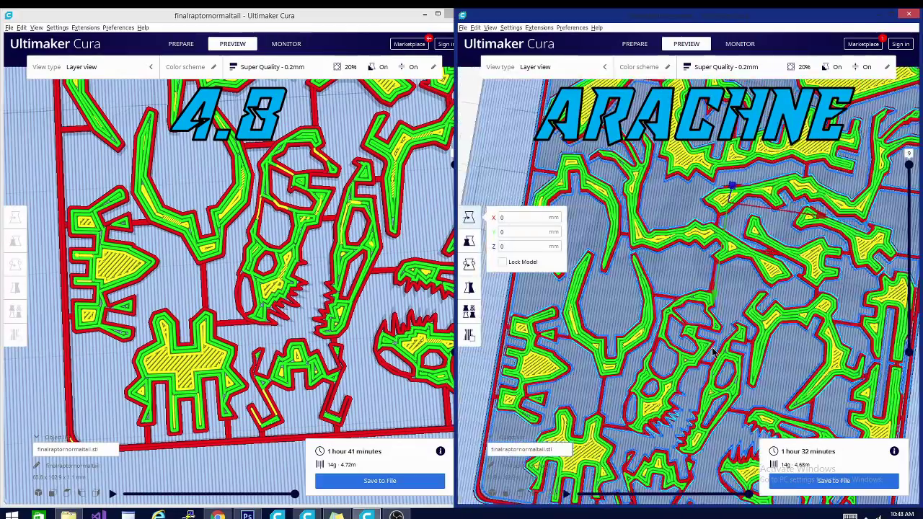
{"action": "scroll", "coordinate": [745, 313], "scroll_direction": "up", "scroll_amount": 5}
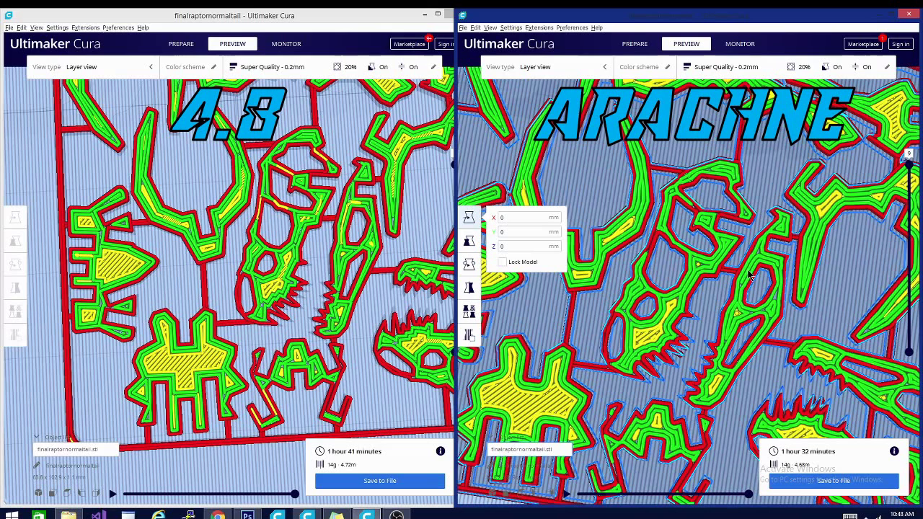
{"action": "left_click", "coordinate": [716, 297]}
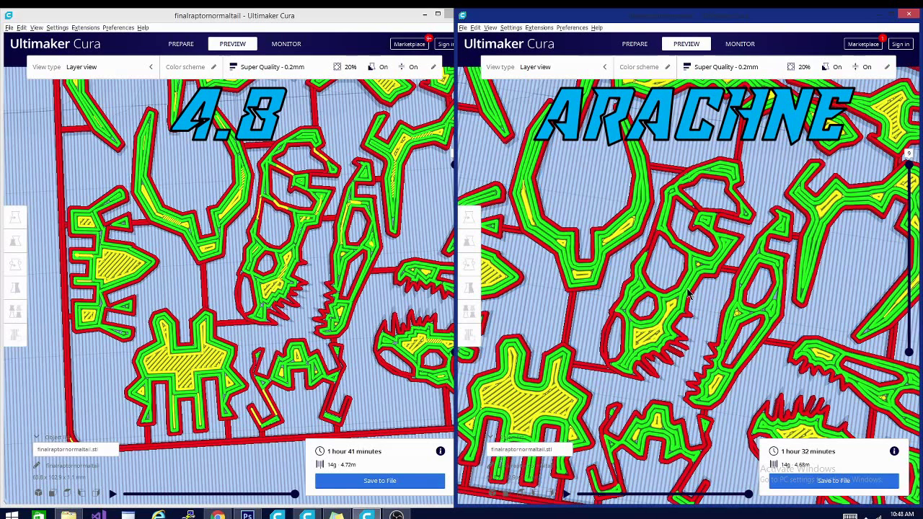
Return to the Arachne engine alpha release page in Chrome
{"action": "left_click", "coordinate": [217, 515]}
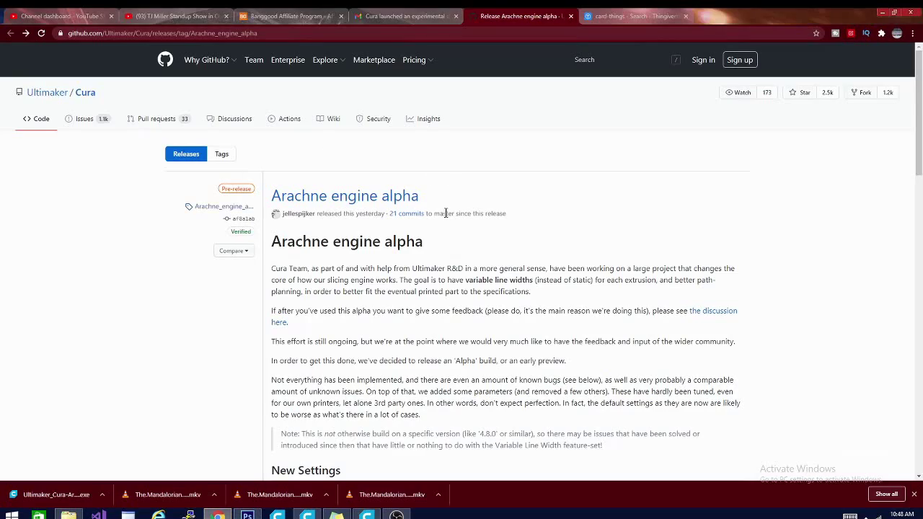
{"action": "scroll", "coordinate": [446, 213], "scroll_direction": "down", "scroll_amount": 20}
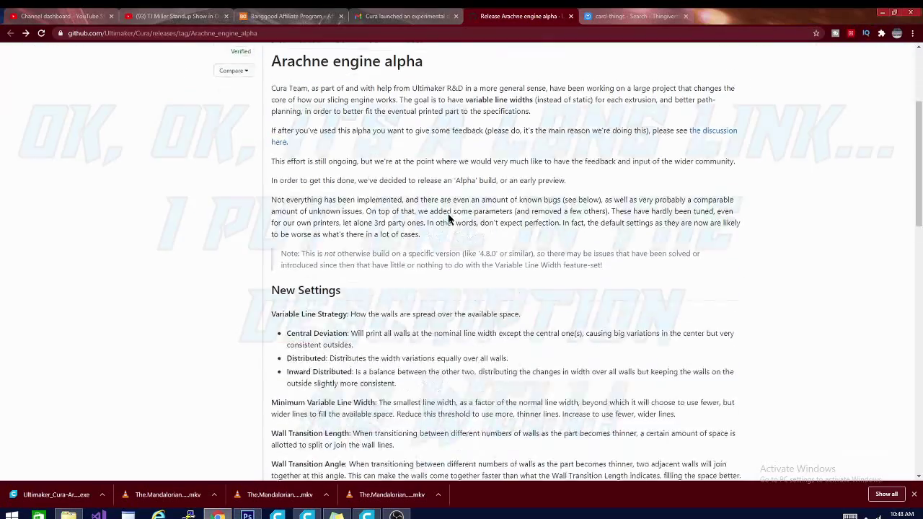
{"action": "scroll", "coordinate": [462, 259], "scroll_direction": "up", "scroll_amount": 20}
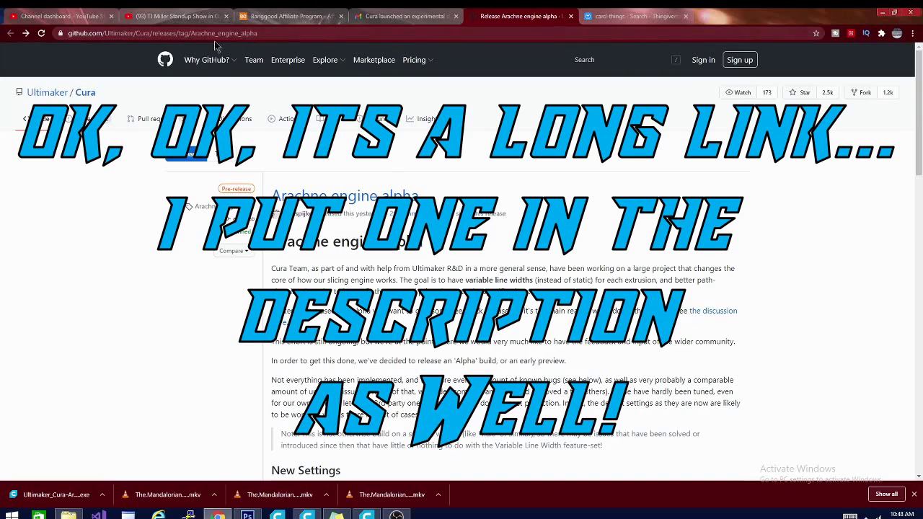
Select the release page's full URL, then switch to OBS Studio
{"action": "mouse_move", "coordinate": [207, 62]}
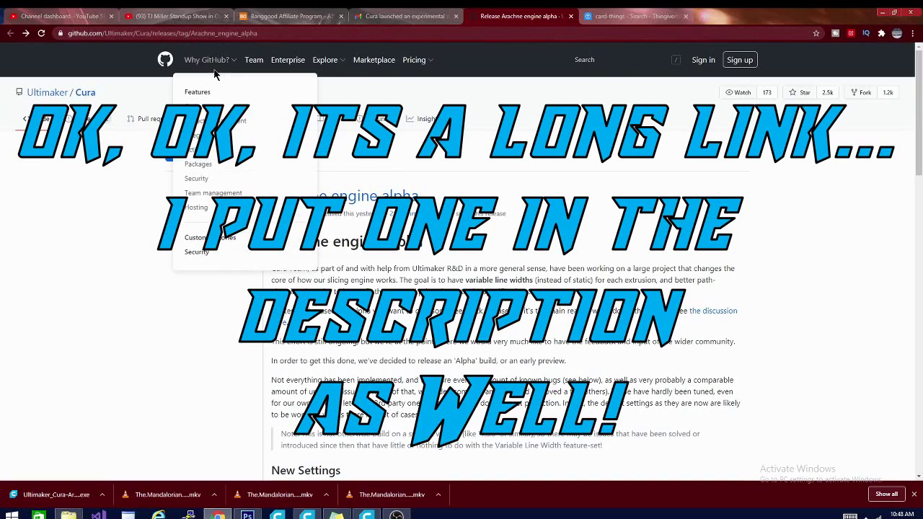
{"action": "left_click", "coordinate": [264, 33]}
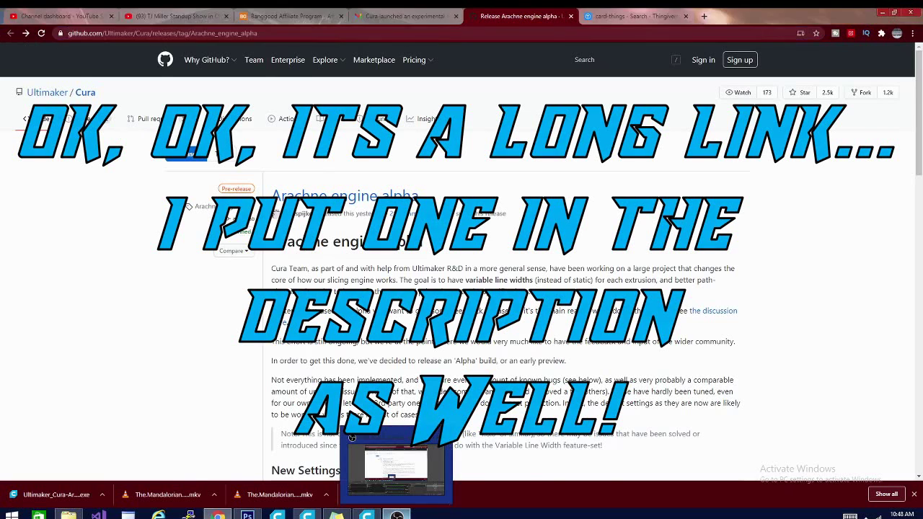
{"action": "left_click", "coordinate": [396, 515]}
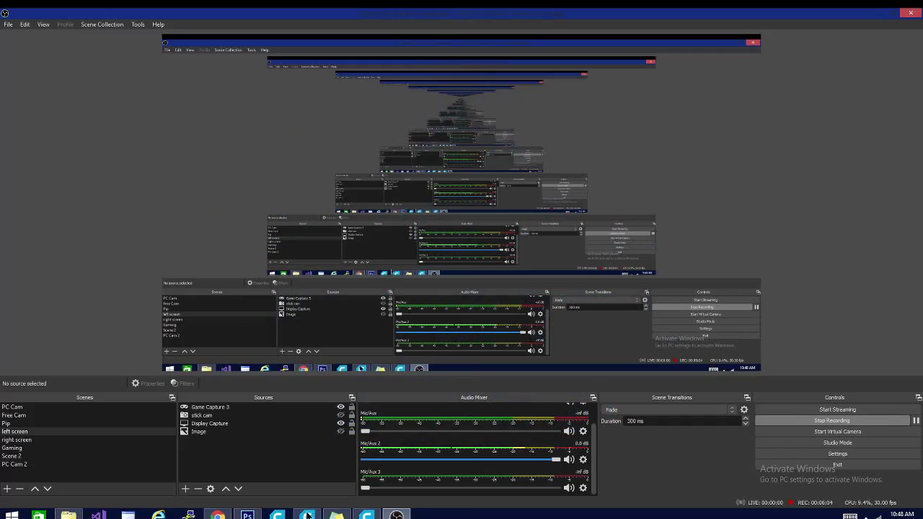
Bring the Cura 4.8 and Arachne windows back to the front together
{"action": "left_click", "coordinate": [306, 515]}
{"action": "left_click", "coordinate": [367, 515]}
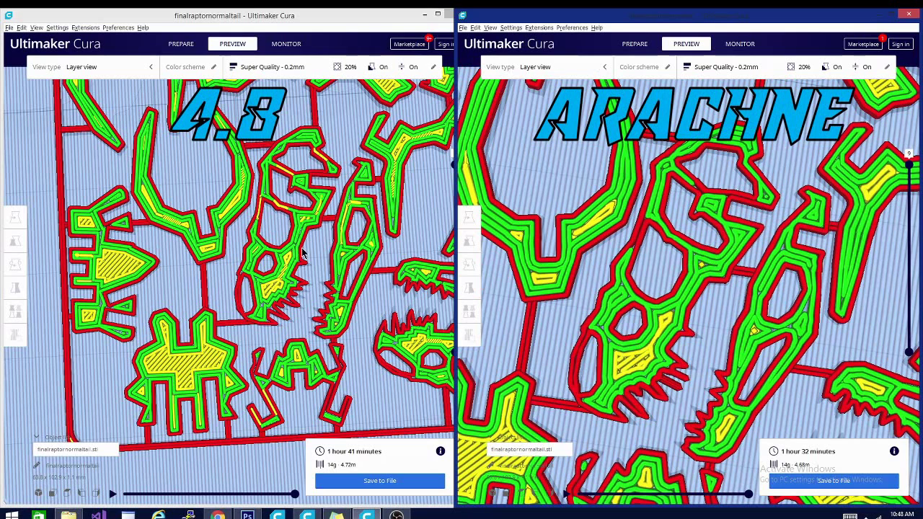
Tilt both the 4.8 and Arachne layer views to show more of the raptor card
{"action": "left_click", "coordinate": [263, 253]}
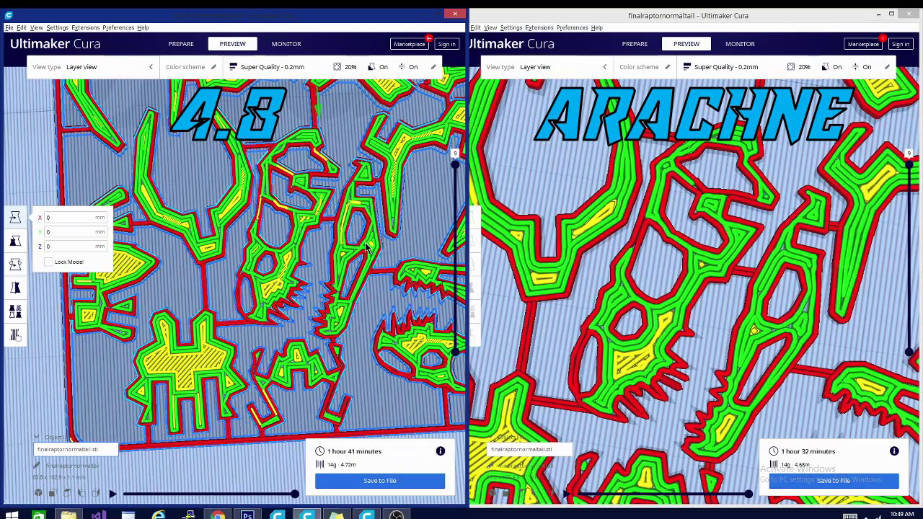
{"action": "right_click_drag", "start_coordinate": [157, 308], "coordinate": [245, 361]}
{"action": "right_click_drag", "start_coordinate": [548, 289], "coordinate": [598, 325]}
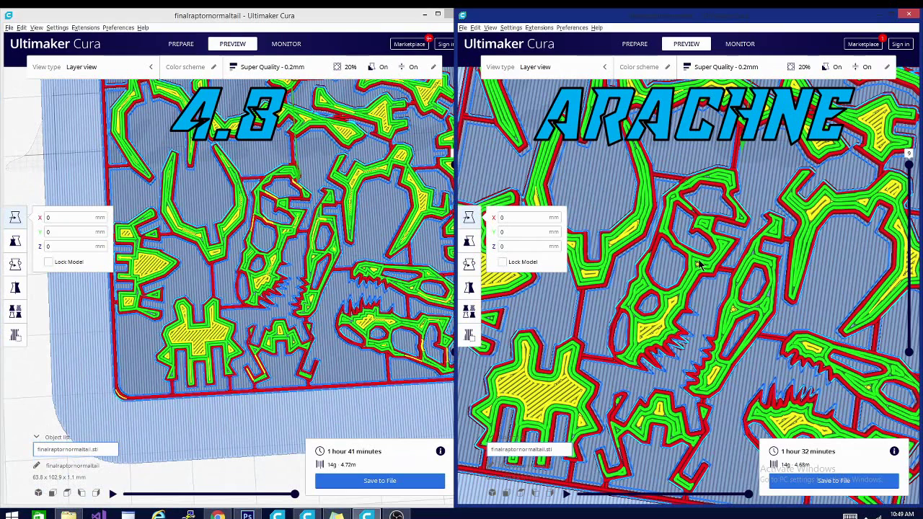
Open the Arachne Super Quality settings and the Shell section's setting-visibility list
{"action": "left_click", "coordinate": [793, 75]}
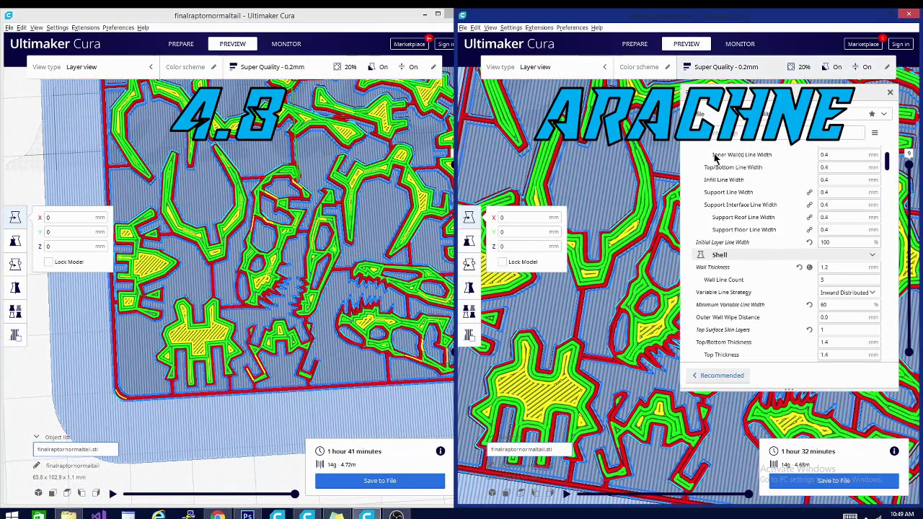
{"action": "scroll", "coordinate": [770, 264], "scroll_direction": "down", "scroll_amount": 2}
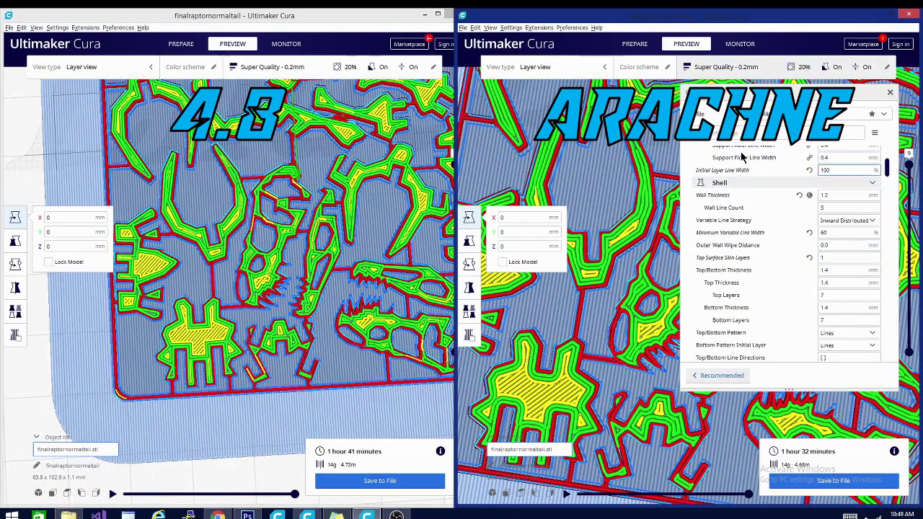
{"action": "scroll", "coordinate": [754, 225], "scroll_direction": "down", "scroll_amount": 1}
{"action": "scroll", "coordinate": [793, 238], "scroll_direction": "up", "scroll_amount": 2}
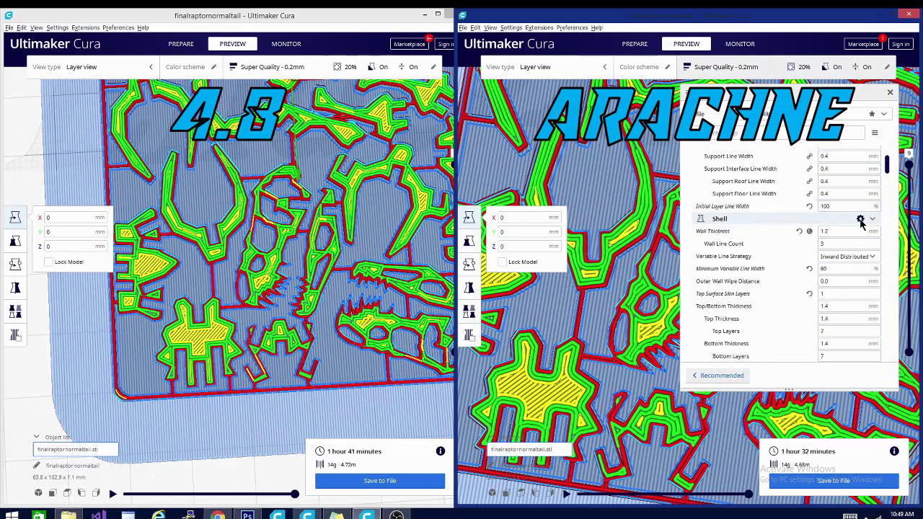
{"action": "left_click", "coordinate": [861, 220]}
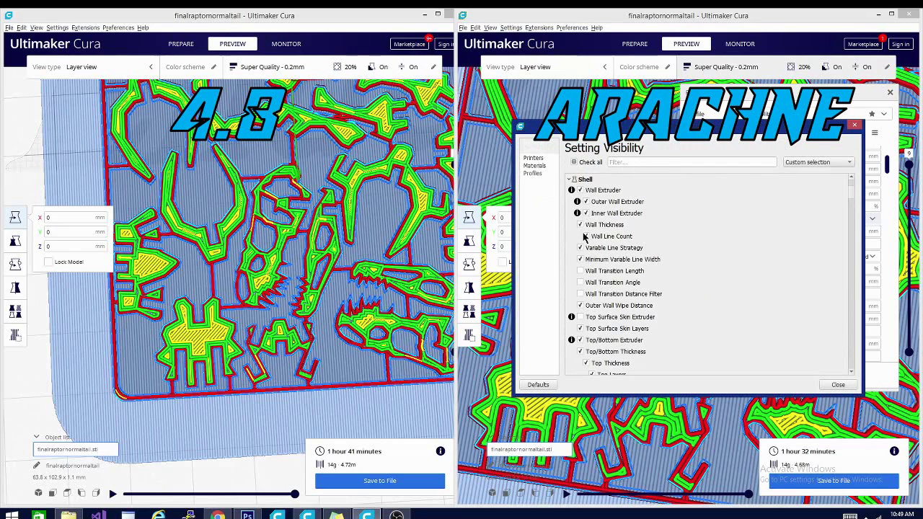
Close the Setting Visibility dialog to show the Arachne Shell settings
{"action": "left_click", "coordinate": [858, 124]}
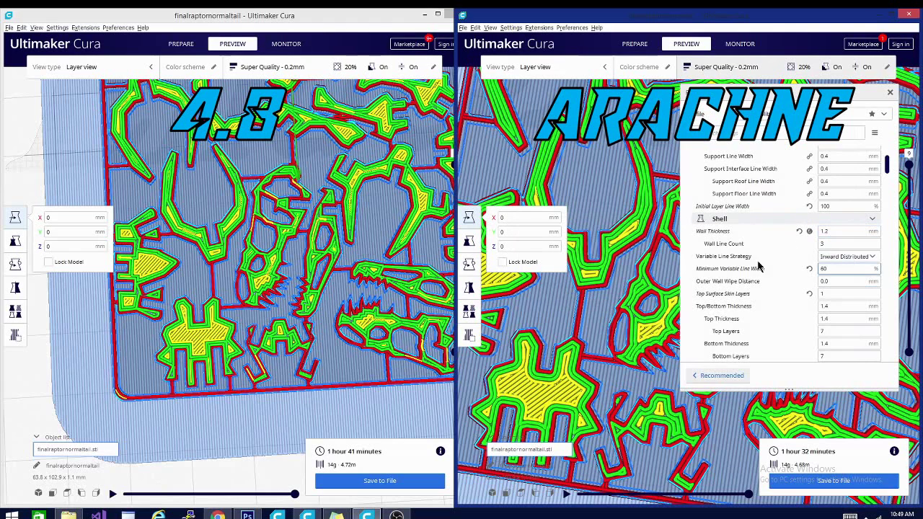
Set Variable Line Strategy to Distributed and view the 1 hour 34 minute re-slice
{"action": "left_click", "coordinate": [873, 262]}
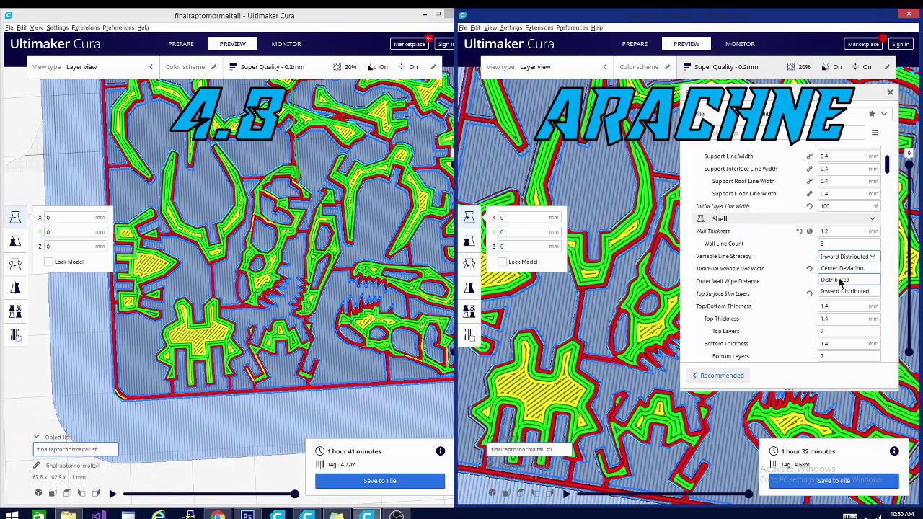
{"action": "left_click", "coordinate": [840, 283]}
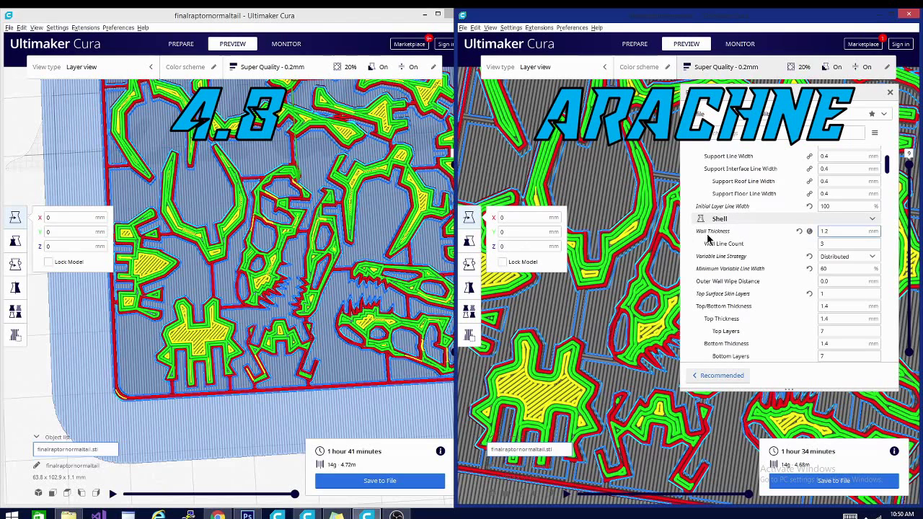
{"action": "left_click", "coordinate": [889, 93]}
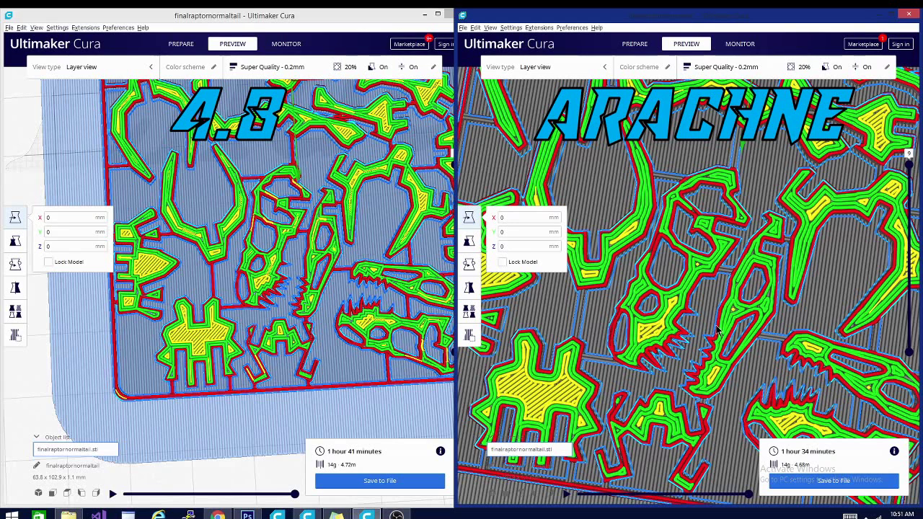
Zoom out the Arachne preview to the whole plate and reopen its Super Quality settings
{"action": "scroll", "coordinate": [660, 311], "scroll_direction": "down", "scroll_amount": 6}
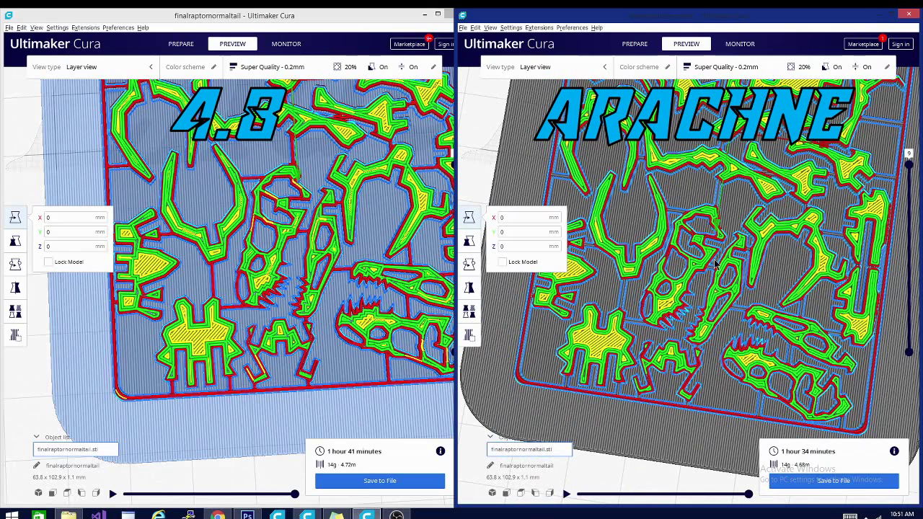
{"action": "left_click", "coordinate": [717, 72]}
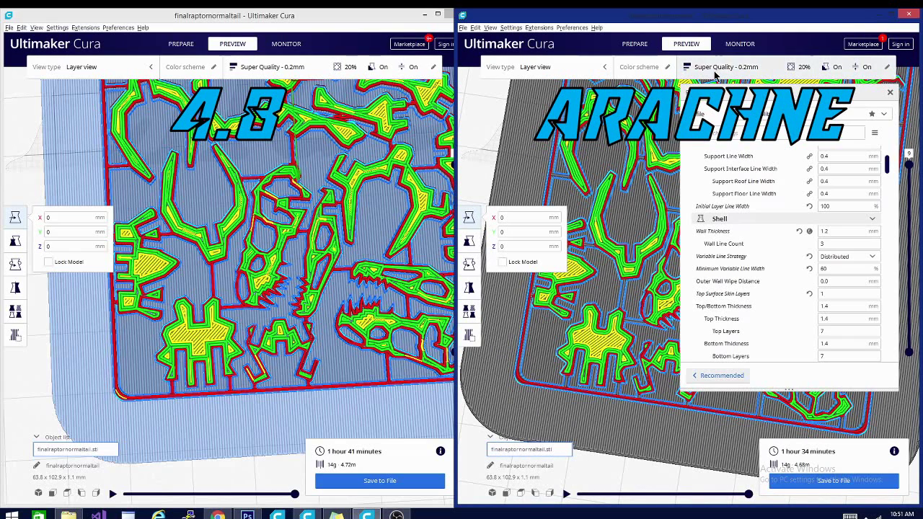
Set Variable Line Strategy to Center Deviation and slice the card (1 hour 35 minutes)
{"action": "left_click", "coordinate": [856, 258]}
{"action": "left_click", "coordinate": [840, 276]}
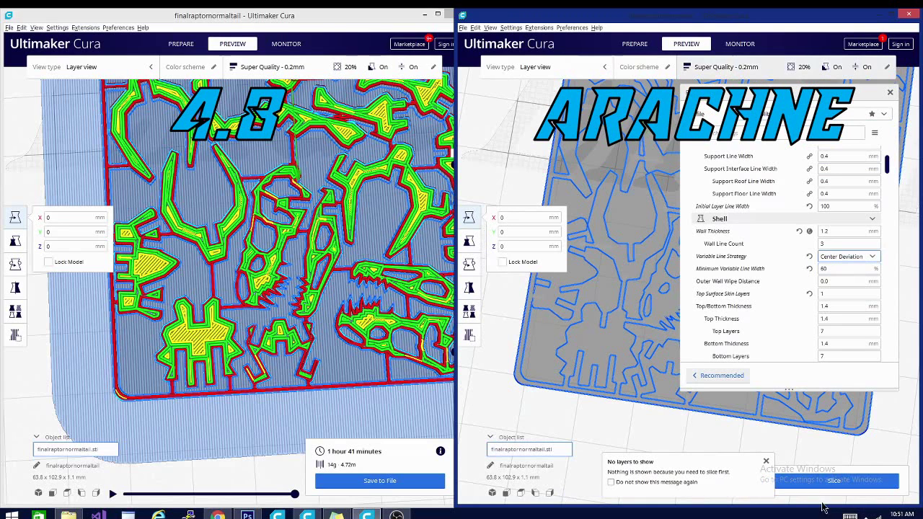
{"action": "left_click", "coordinate": [855, 258]}
{"action": "left_click", "coordinate": [857, 259]}
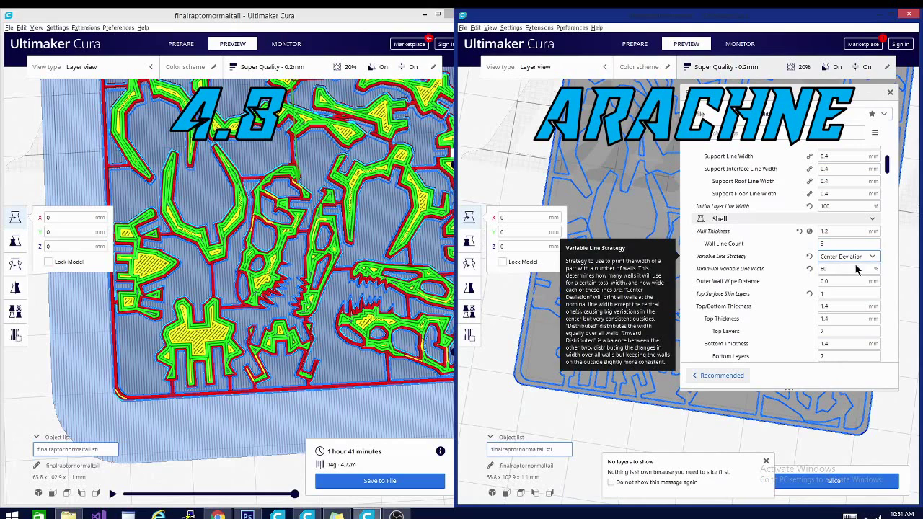
{"action": "left_click", "coordinate": [833, 483]}
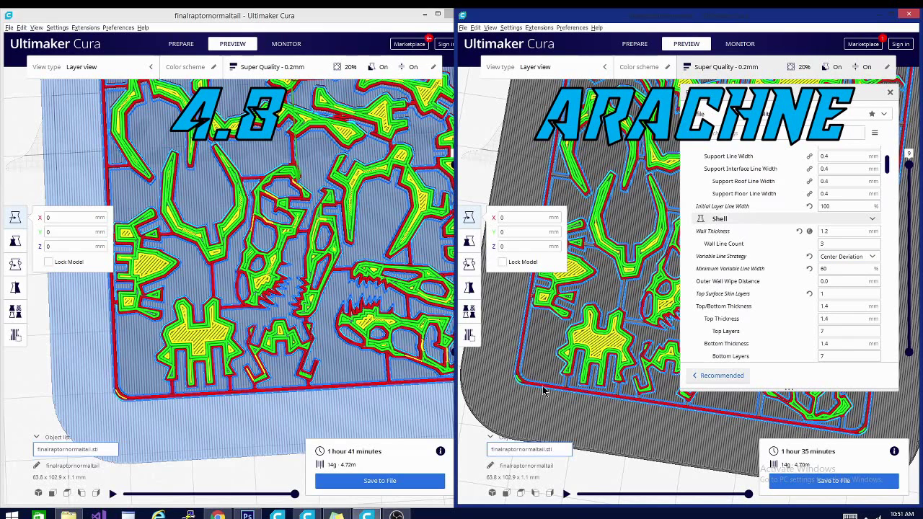
Zoom in, then change Variable Line Strategy to Inward Distributed and re-slice
{"action": "scroll", "coordinate": [634, 287], "scroll_direction": "up", "scroll_amount": 1}
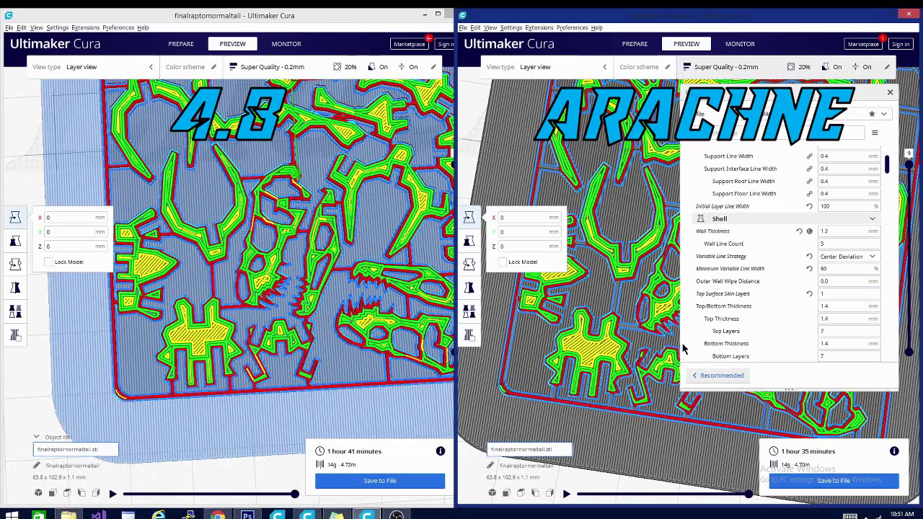
{"action": "scroll", "coordinate": [630, 363], "scroll_direction": "up", "scroll_amount": 4}
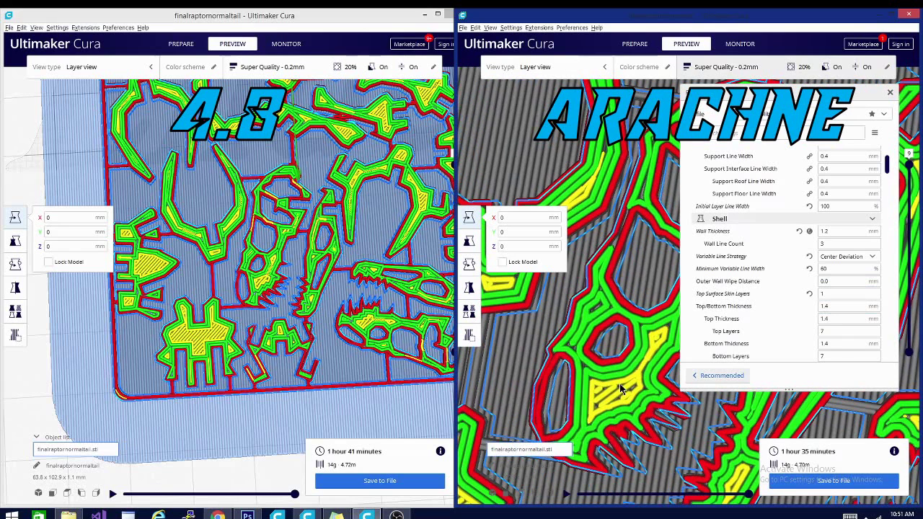
{"action": "left_click", "coordinate": [857, 256]}
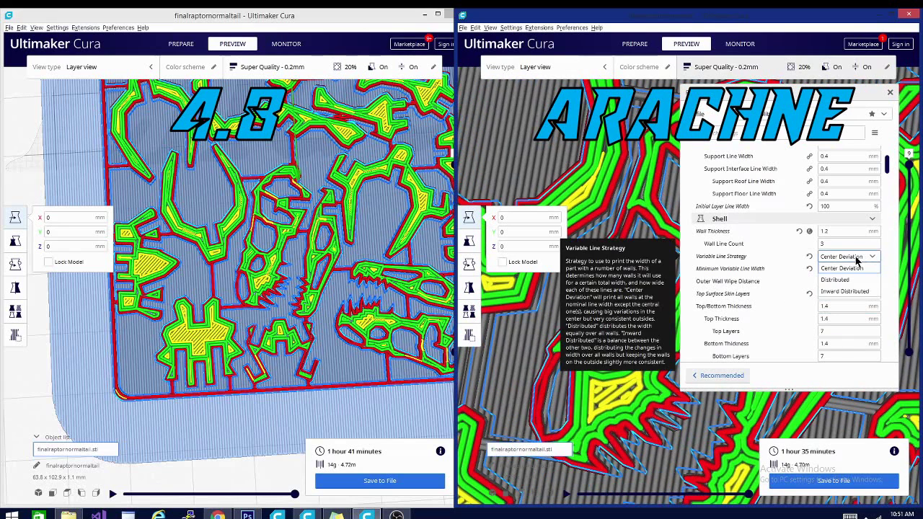
{"action": "left_click", "coordinate": [855, 291]}
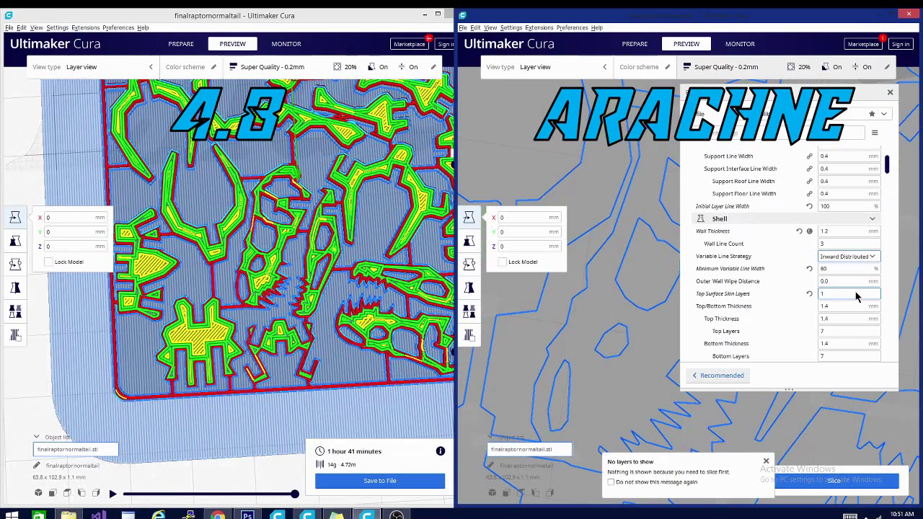
{"action": "left_click", "coordinate": [826, 483]}
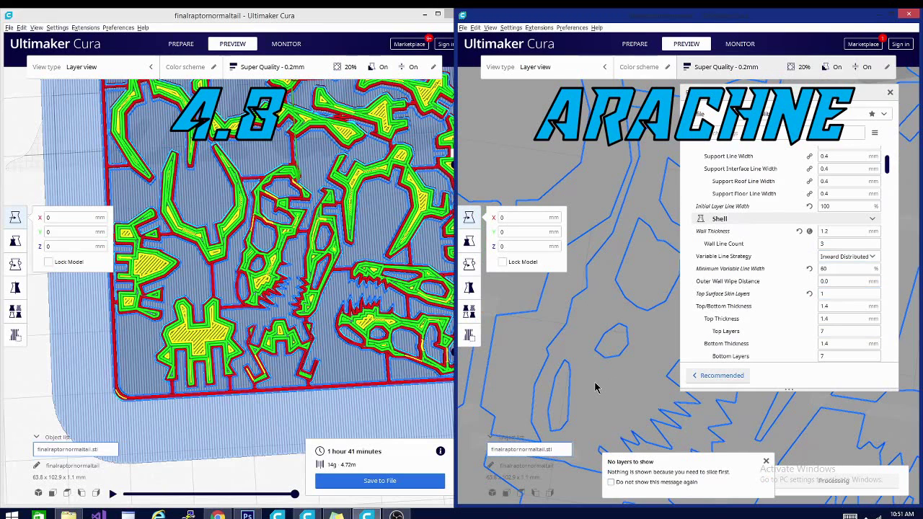